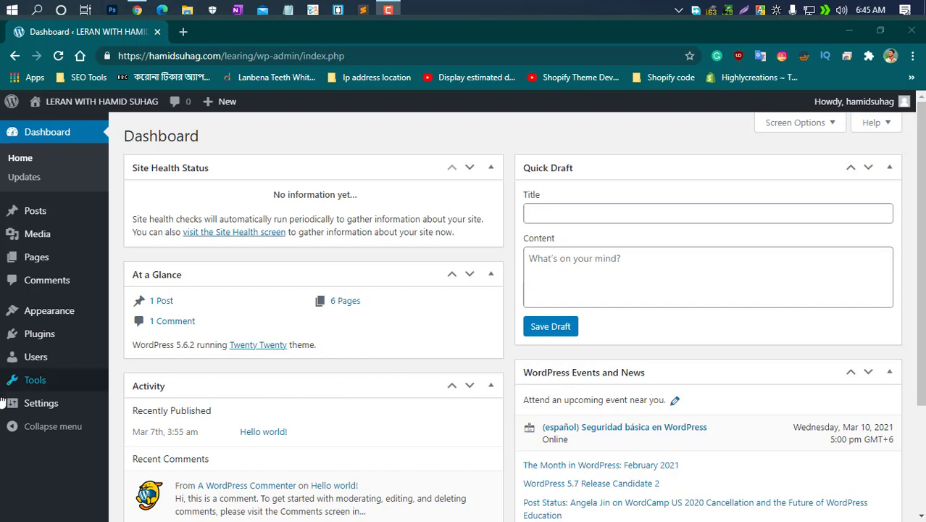
- Search the plugin directory for "Elementor", and install and activate the Elementor Website Builder plugin
mouse_move(35, 340)
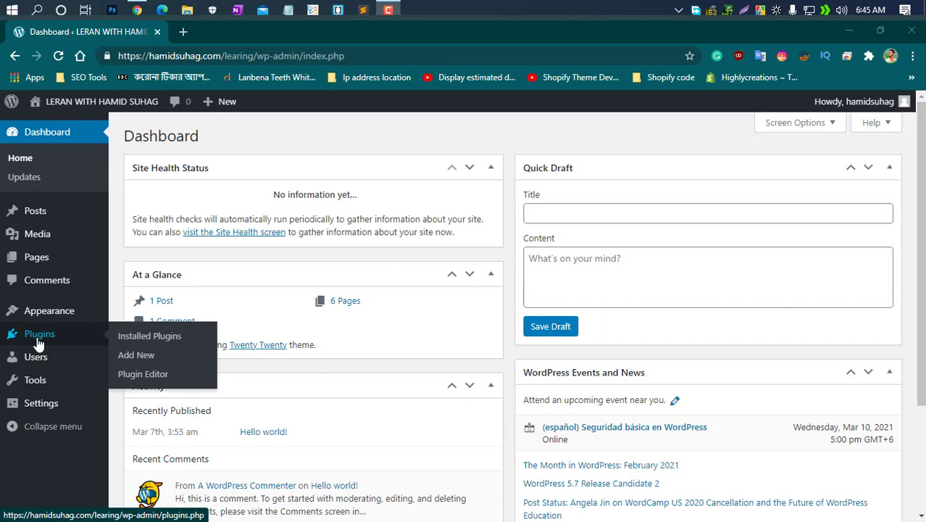
left_click(50, 339)
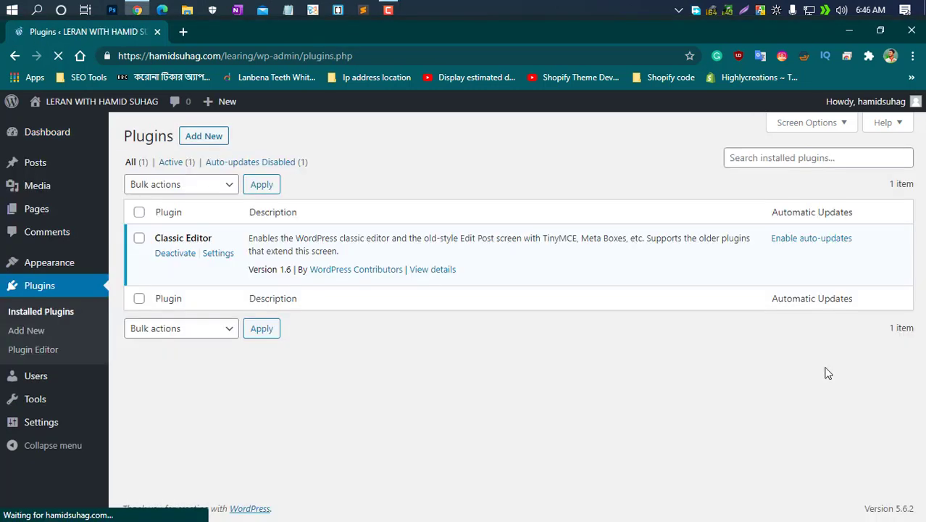
left_click(208, 136)
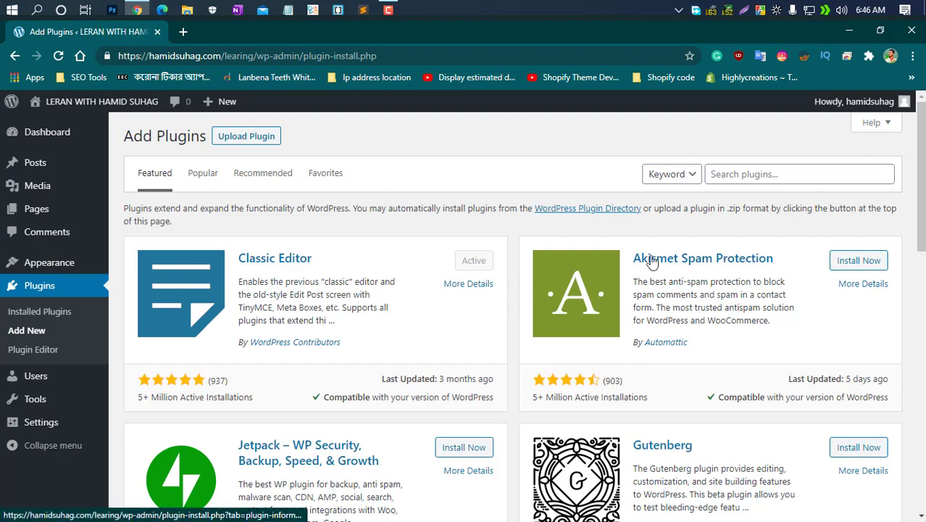
left_click(745, 176)
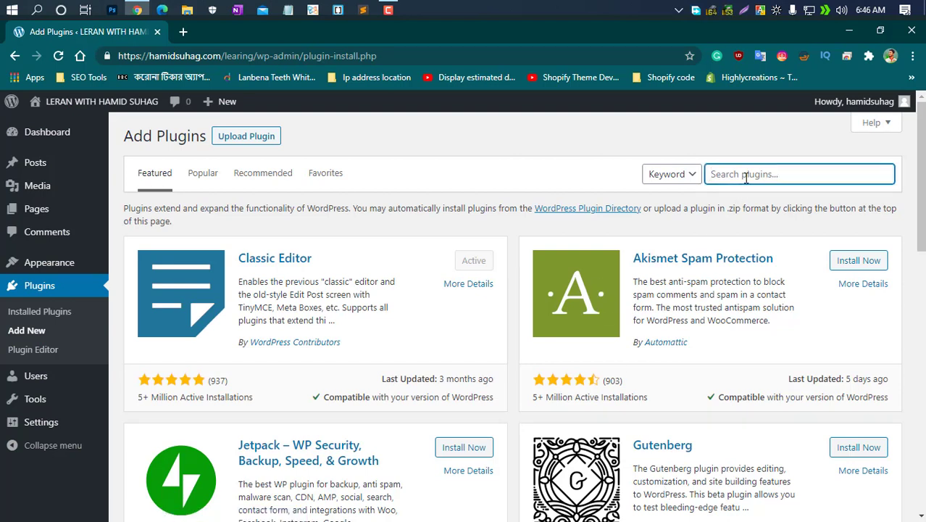
type("Elementor")
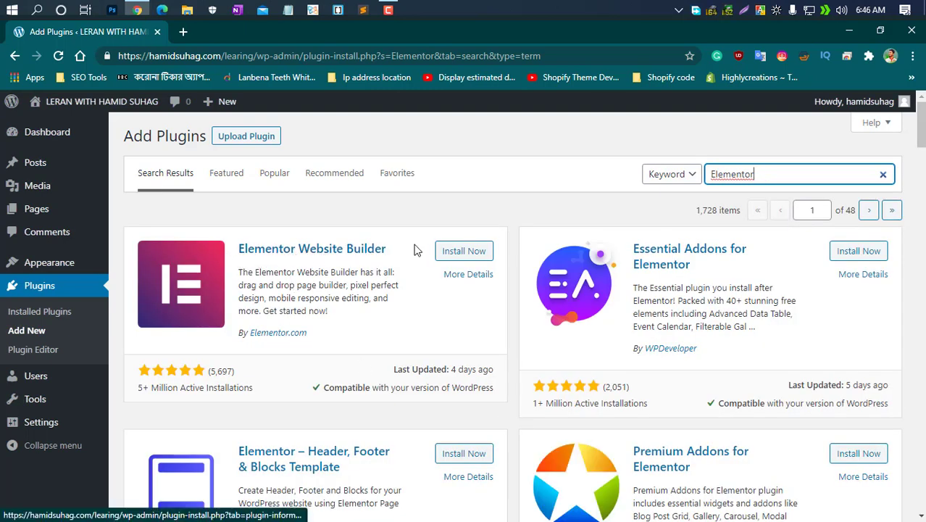
left_click(465, 252)
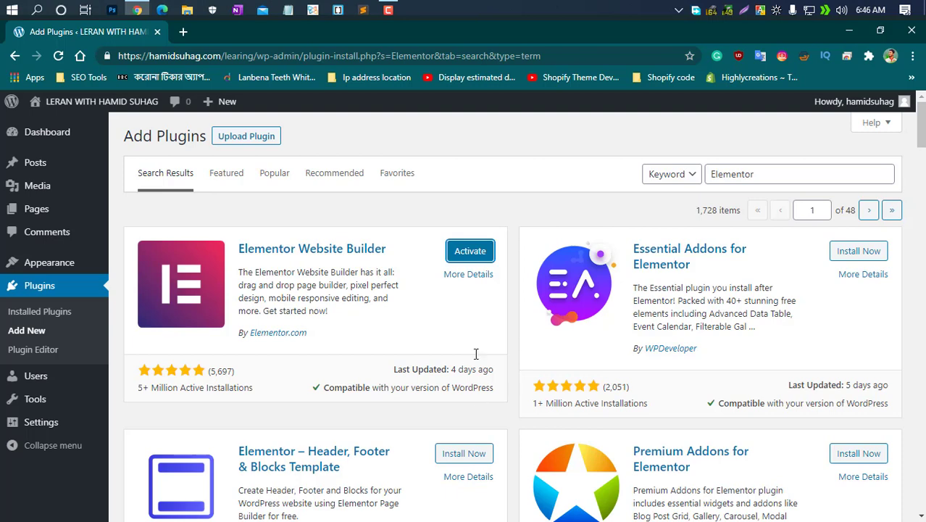
left_click(469, 252)
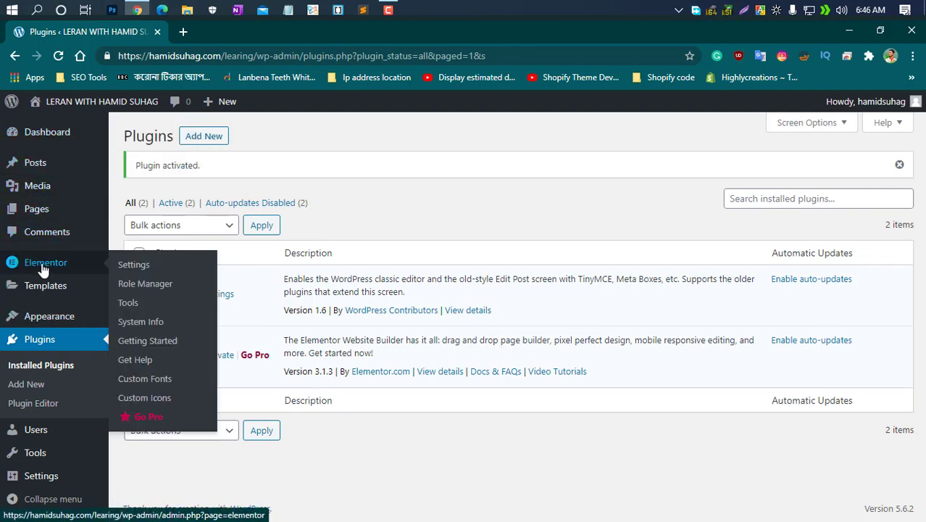
- Move the existing Home page to the trash from the list of all pages
mouse_move(22, 210)
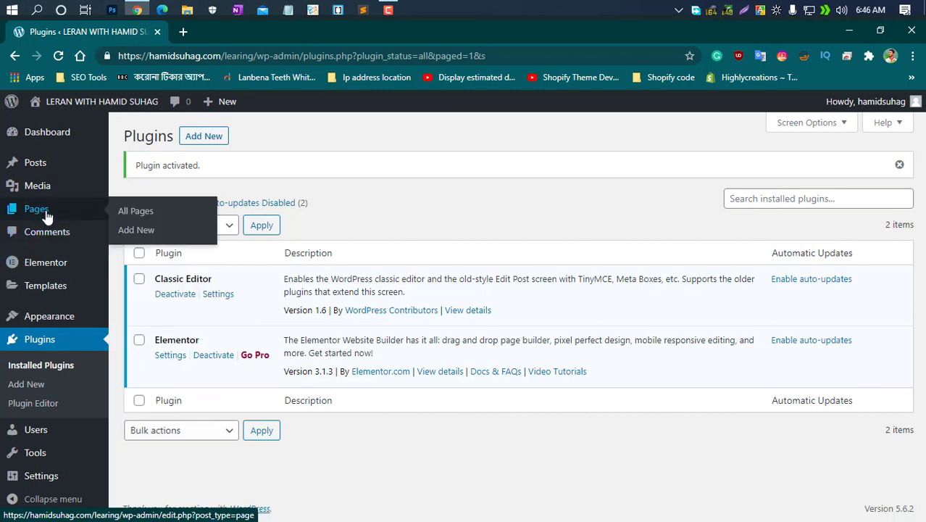
left_click(134, 210)
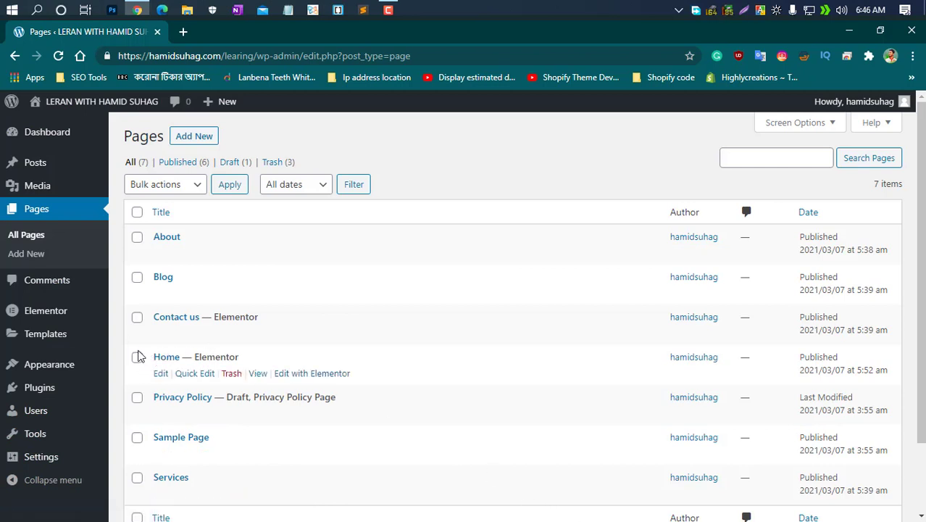
left_click(137, 357)
left_click(234, 375)
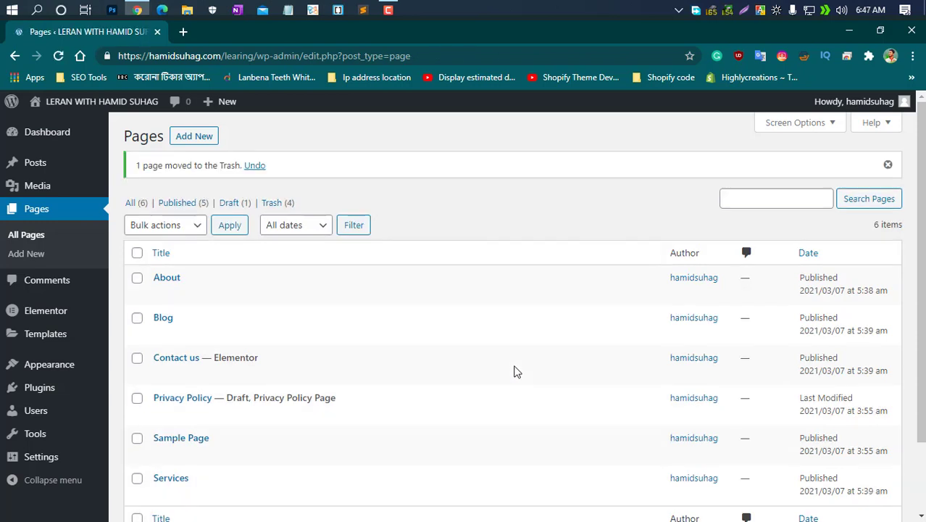
- Create a new page titled "Home" and publish it
left_click(192, 137)
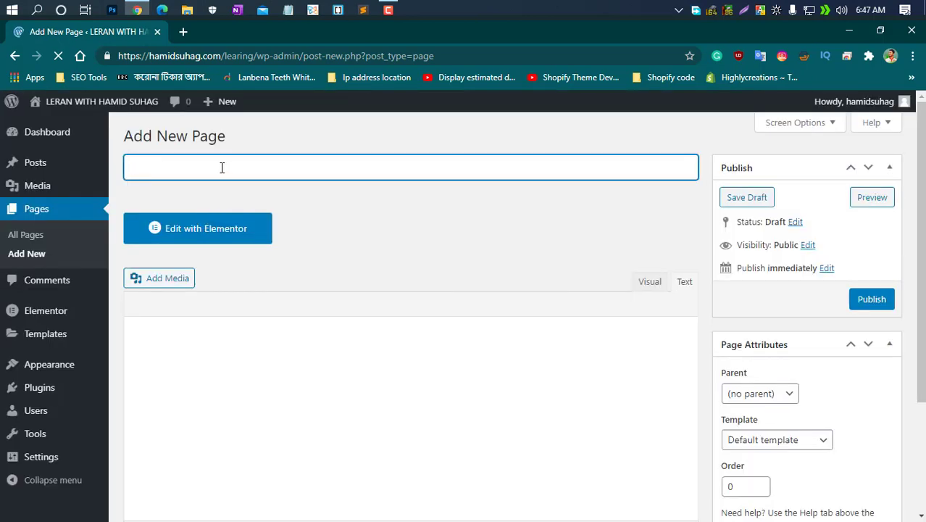
type("Home")
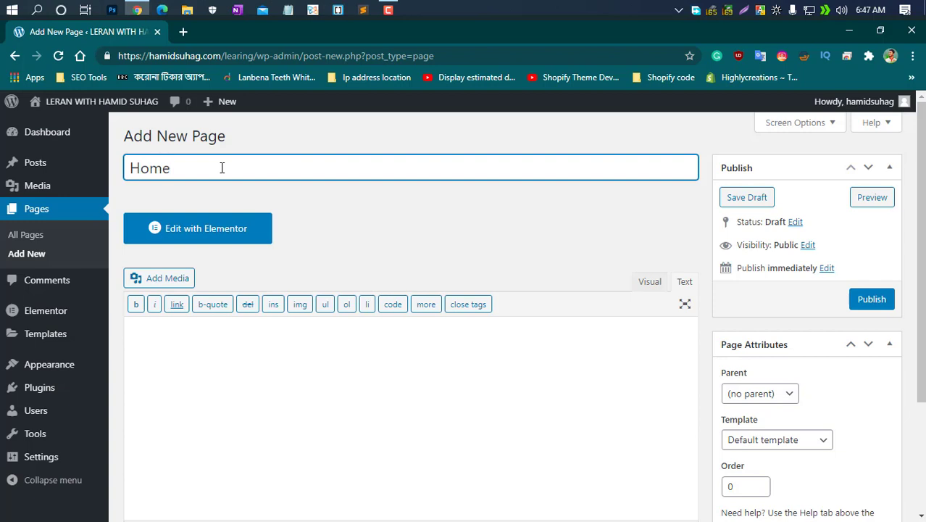
left_click(878, 304)
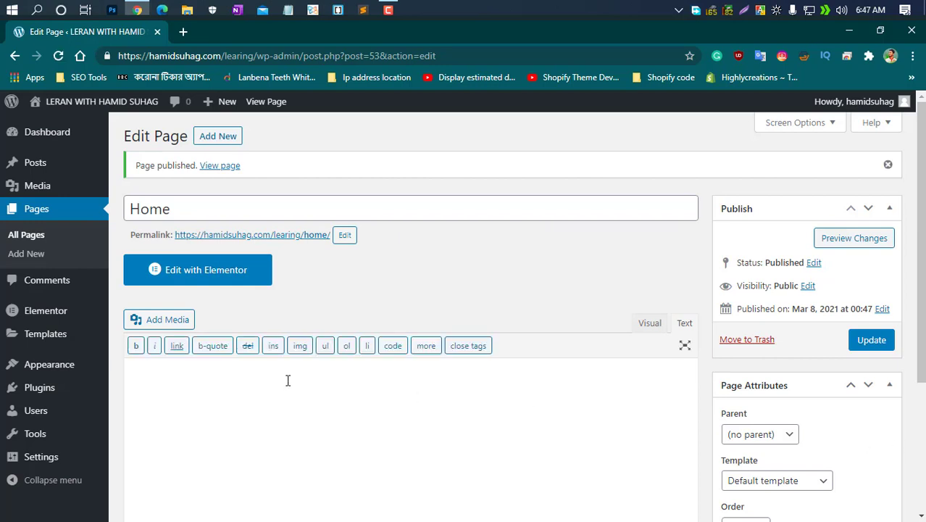
- Open the Home page in Elementor, set its page layout to Elementor Full Width and update the page
left_click(210, 270)
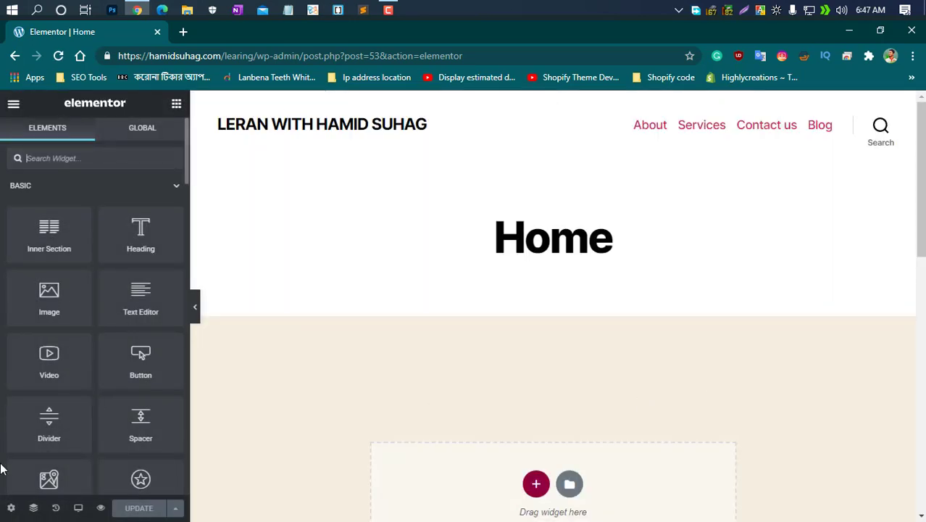
left_click(11, 507)
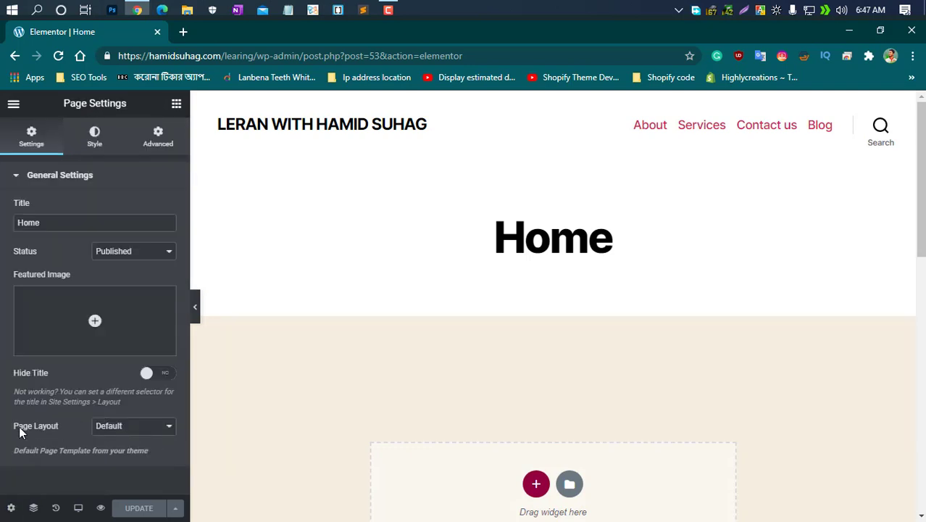
left_click(118, 427)
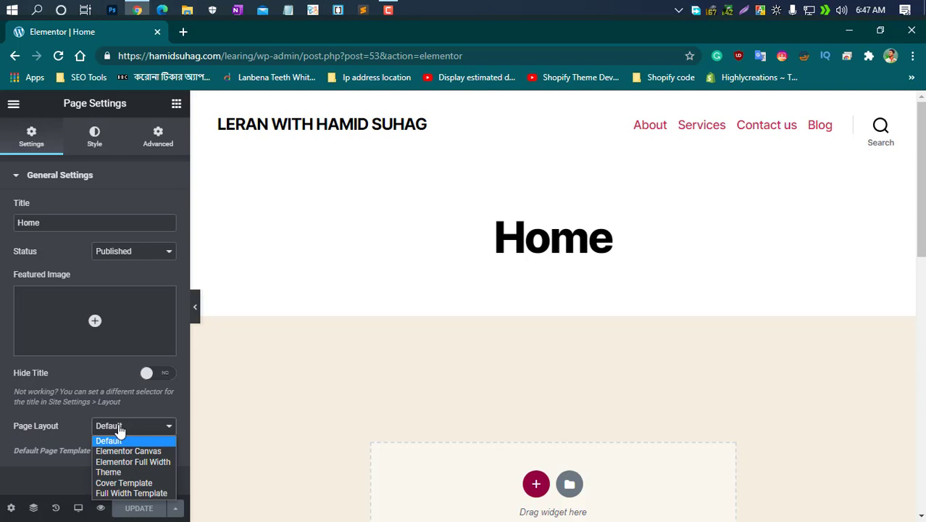
left_click(134, 465)
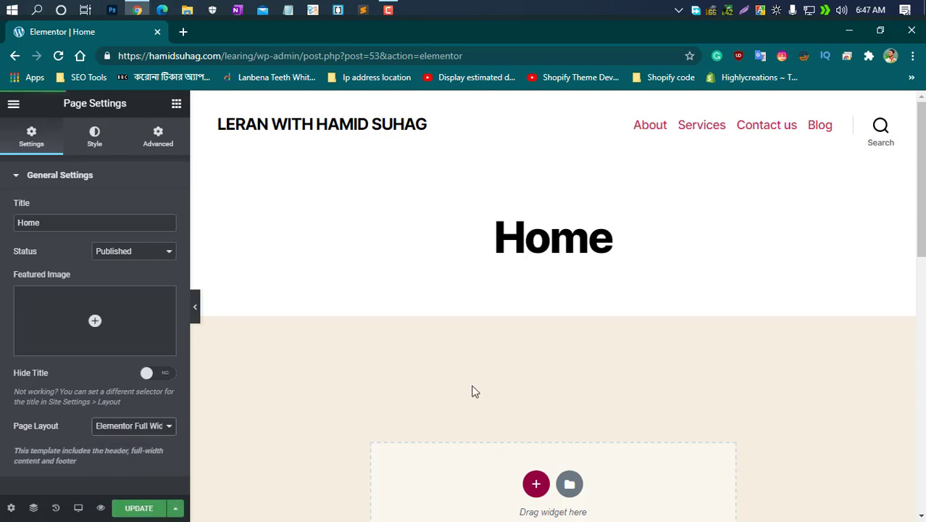
left_click(136, 506)
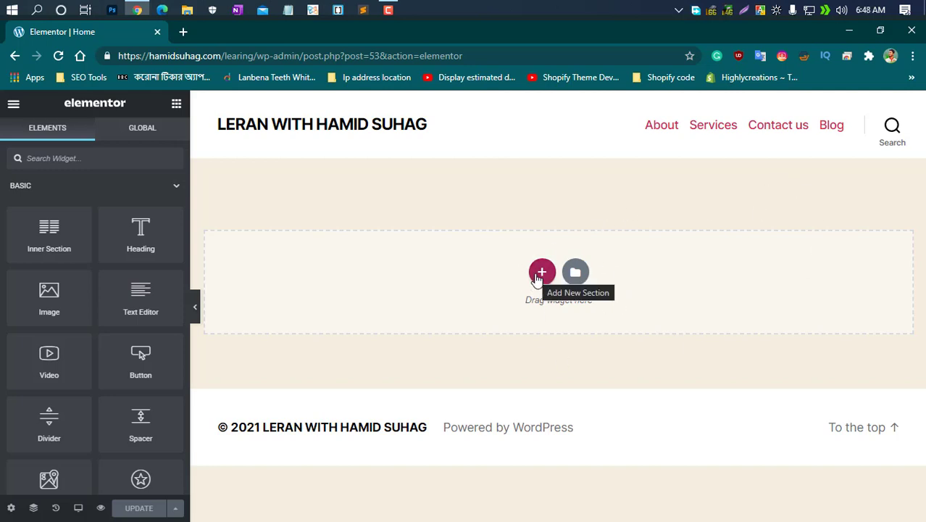
- Insert the "Homepage – Study" page template from the Elementor library into the Home page and update the page
left_click(576, 273)
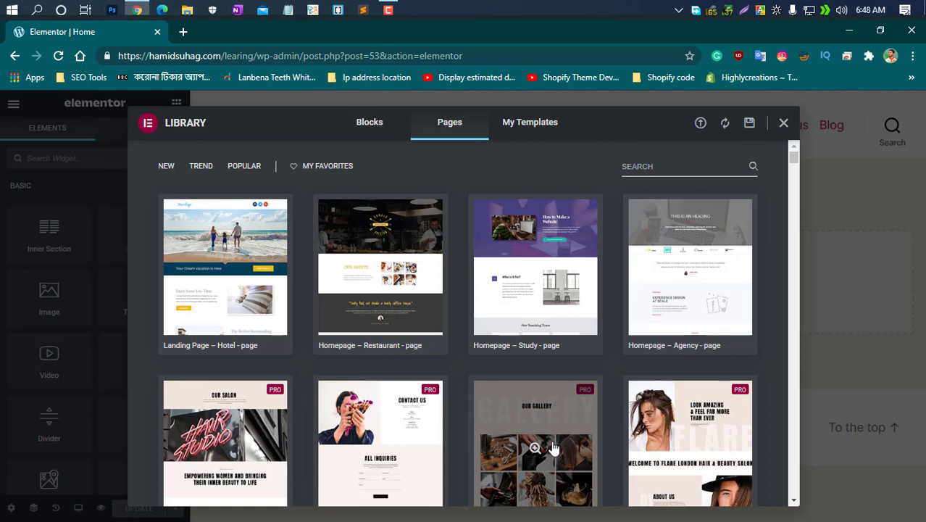
mouse_move(508, 351)
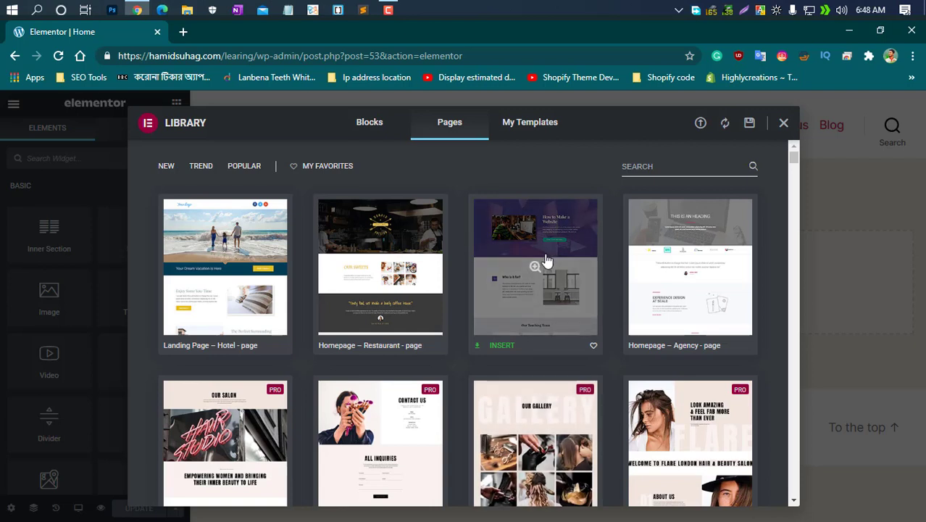
left_click(502, 347)
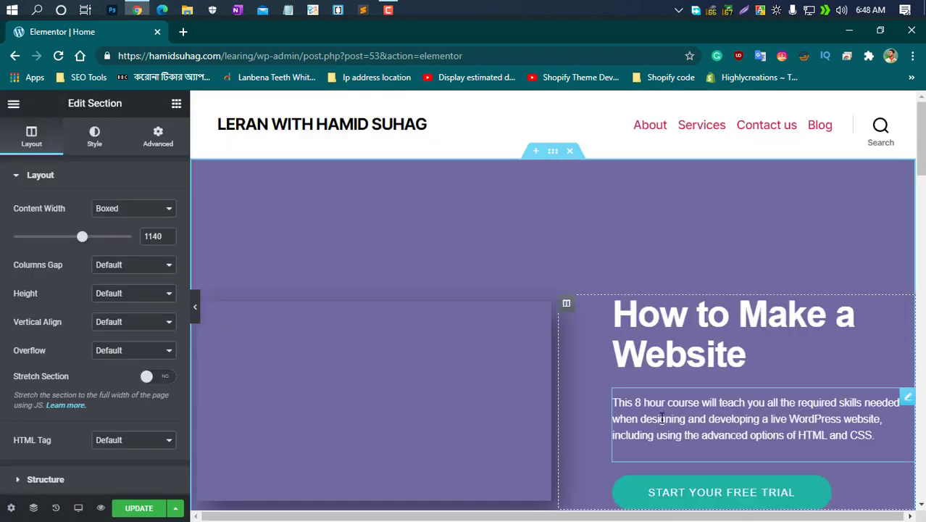
scroll(328, 351, "down", 8)
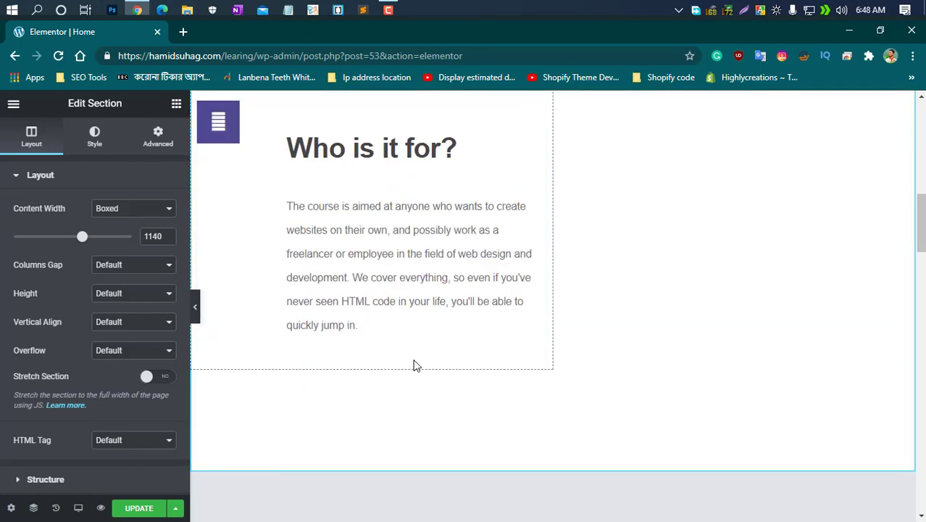
scroll(428, 363, "up", 9)
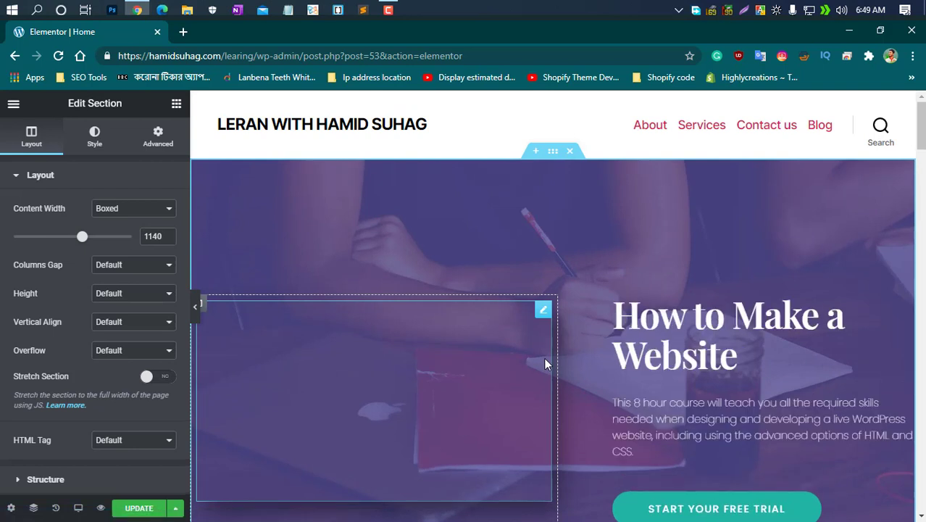
left_click(130, 512)
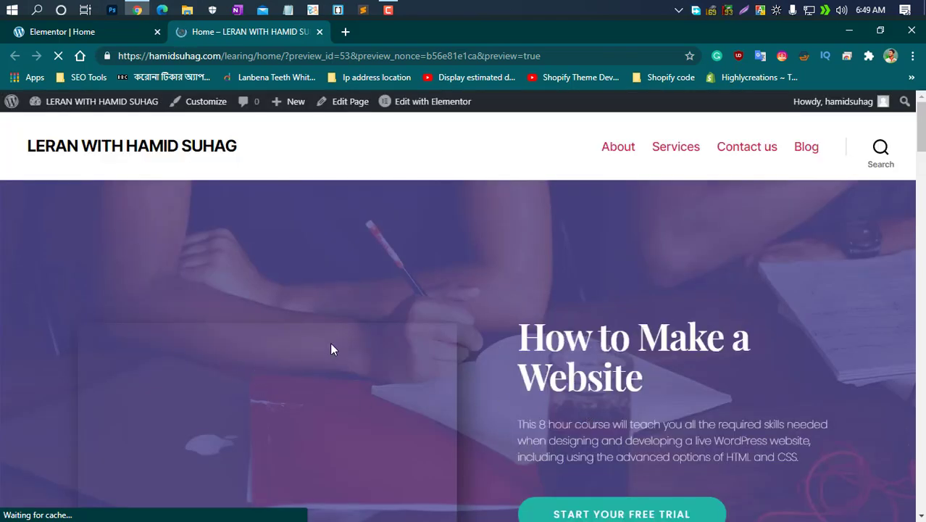
- Look through the Home page preview from the header to the contact section and back
scroll(331, 349, "down", 4)
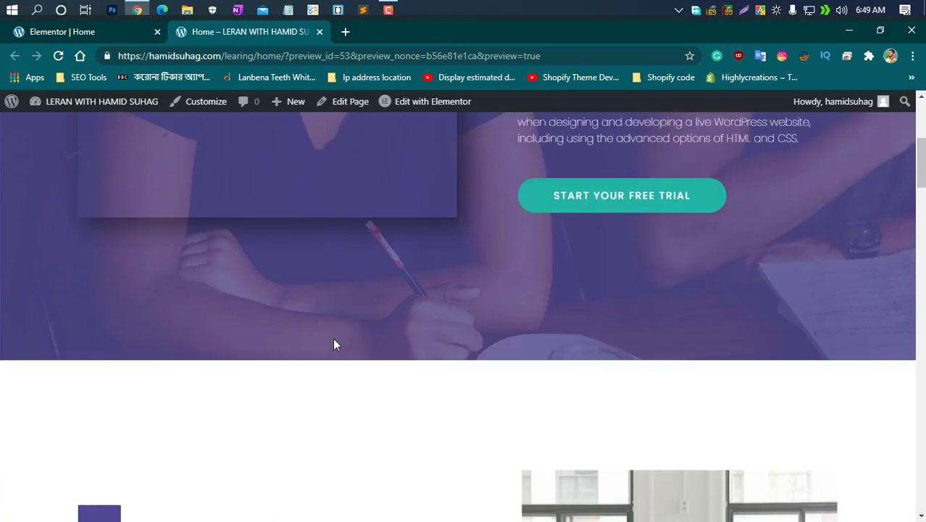
scroll(334, 344, "down", 4)
scroll(667, 349, "down", 8)
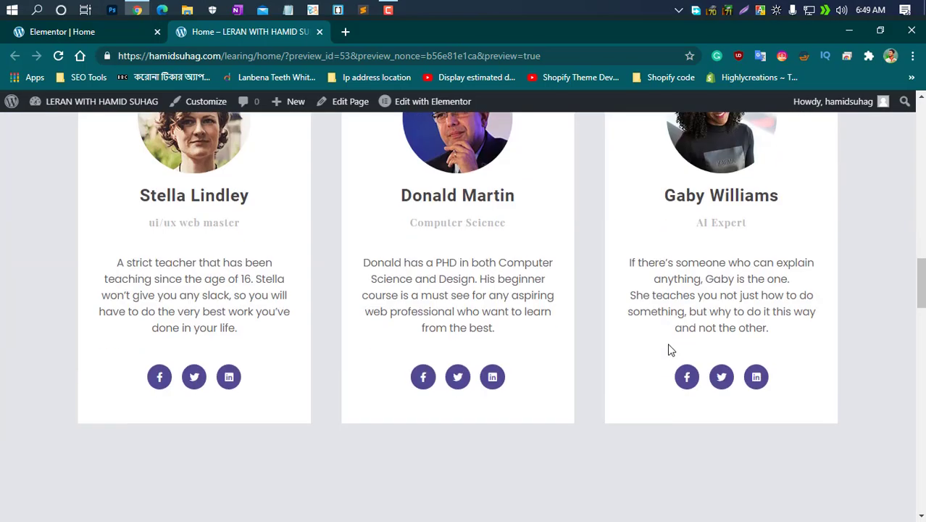
scroll(669, 350, "down", 15)
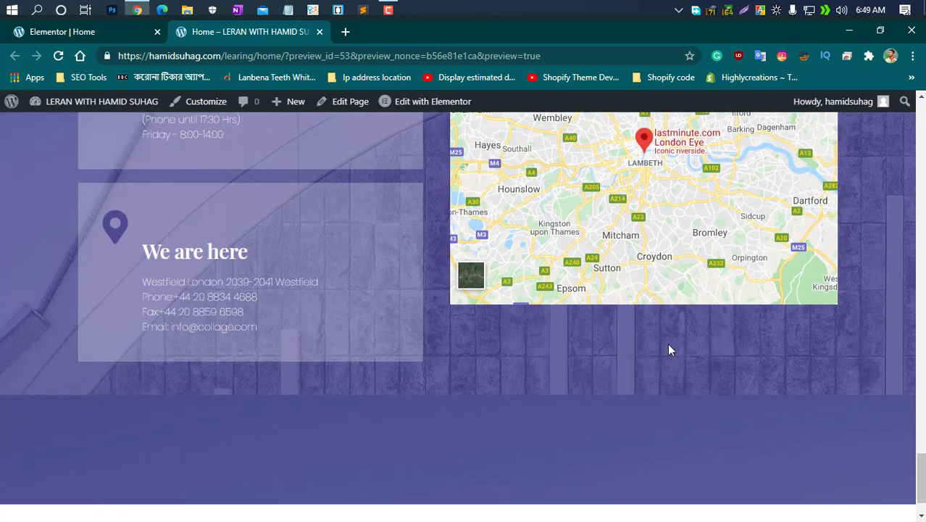
scroll(667, 343, "down", 2)
scroll(668, 343, "up", 15)
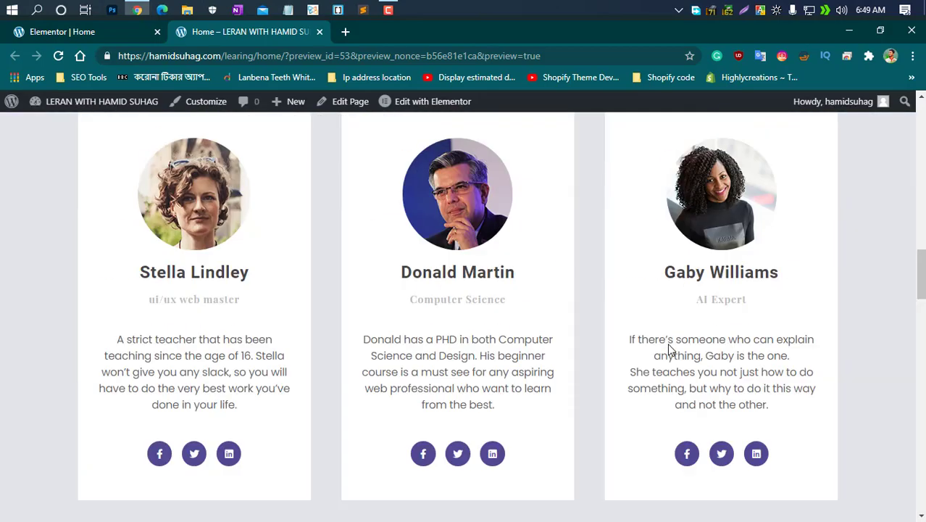
scroll(668, 346, "up", 12)
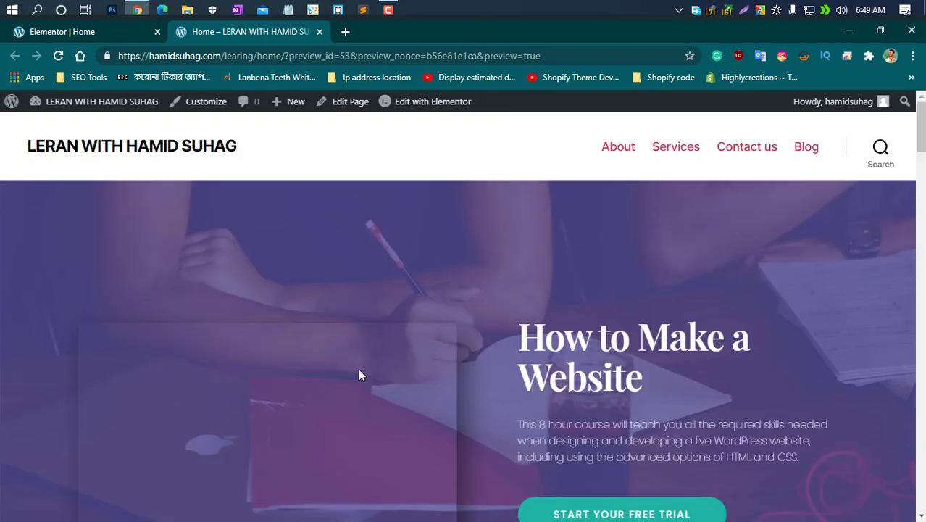
scroll(358, 368, "down", 5)
scroll(365, 155, "up", 5)
- Reload the Home page preview and examine its teaching team, campus facilities, map and footer sections
left_click(60, 57)
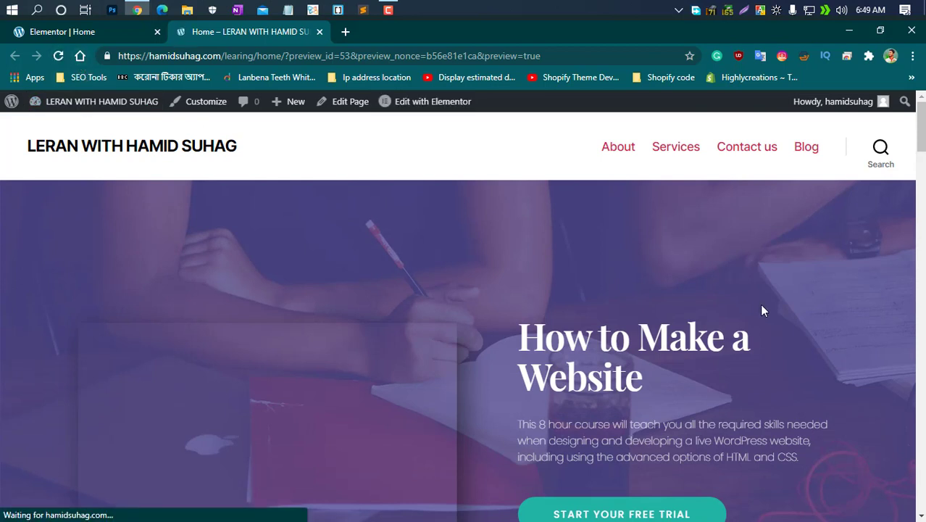
scroll(397, 328, "down", 5)
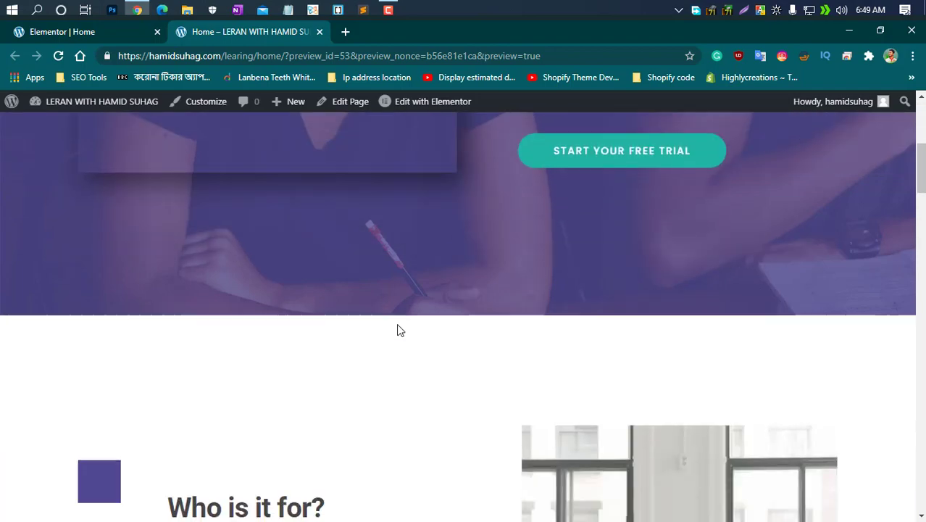
scroll(397, 325, "down", 10)
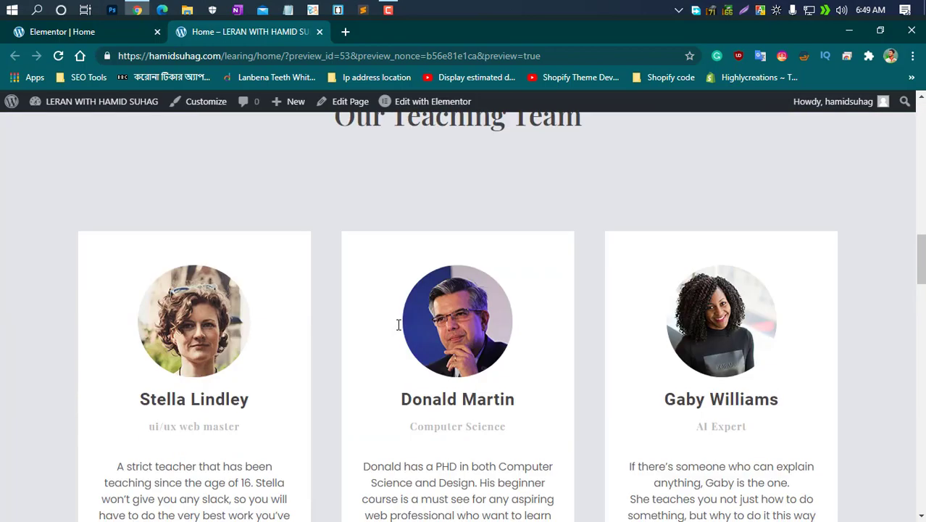
scroll(398, 324, "down", 10)
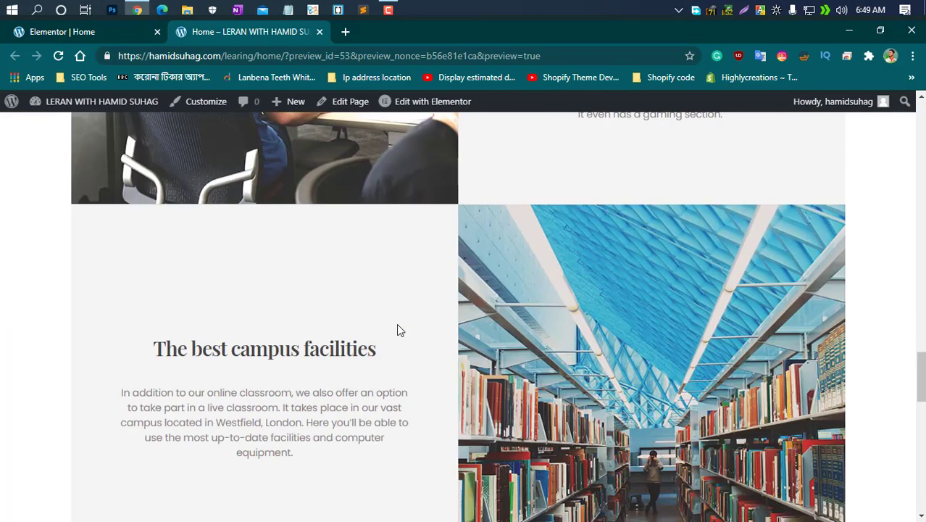
scroll(397, 330, "down", 10)
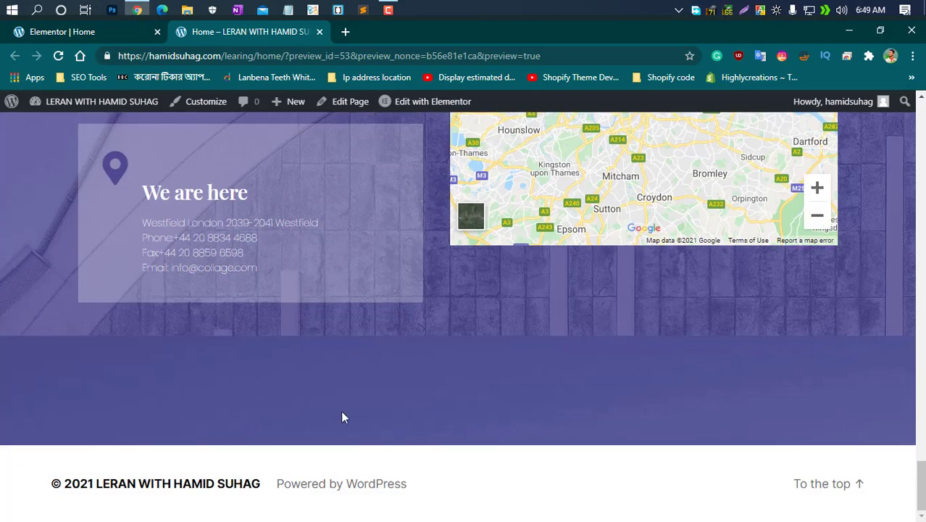
scroll(273, 355, "up", 10)
scroll(274, 356, "up", 15)
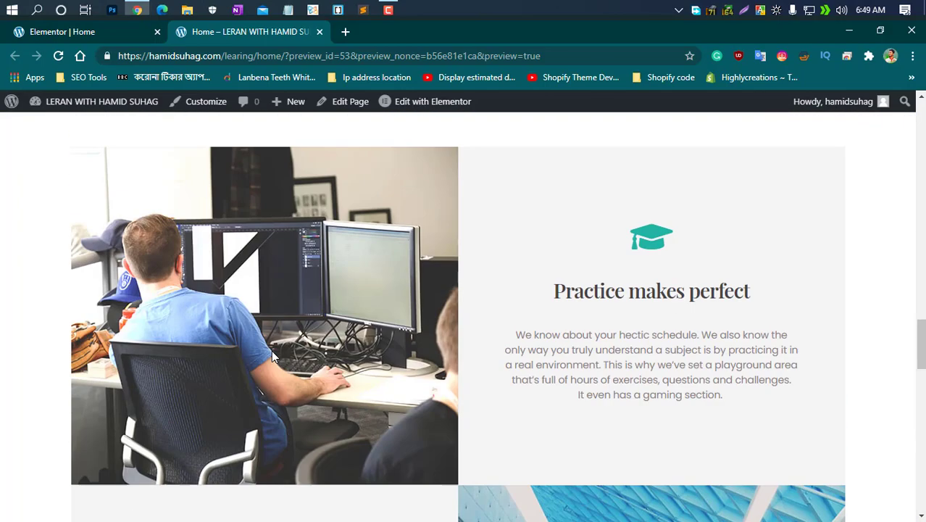
- Review the Home page preview's hero section, teacher profile cards and campus facilities section, and return to the page header
scroll(271, 355, "up", 8)
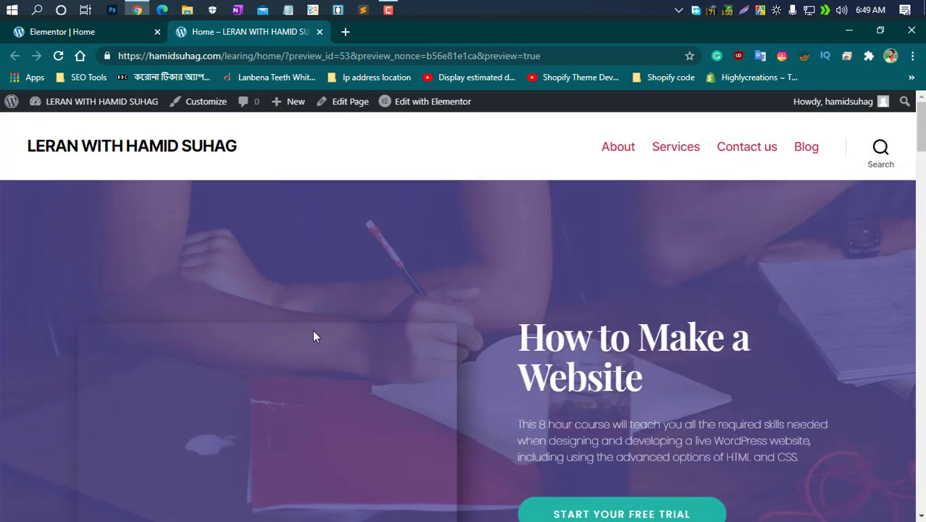
scroll(319, 322, "down", 10)
scroll(323, 326, "down", 5)
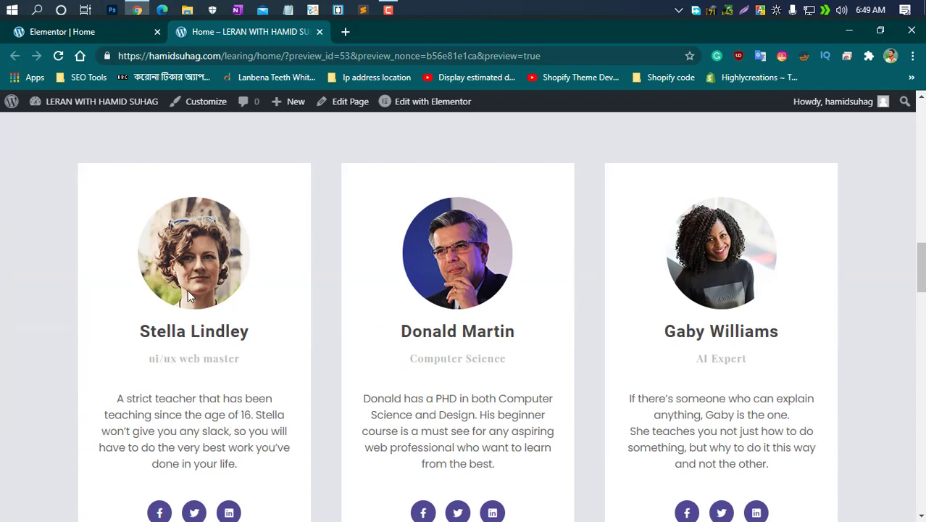
scroll(188, 294, "down", 4)
scroll(257, 327, "up", 3)
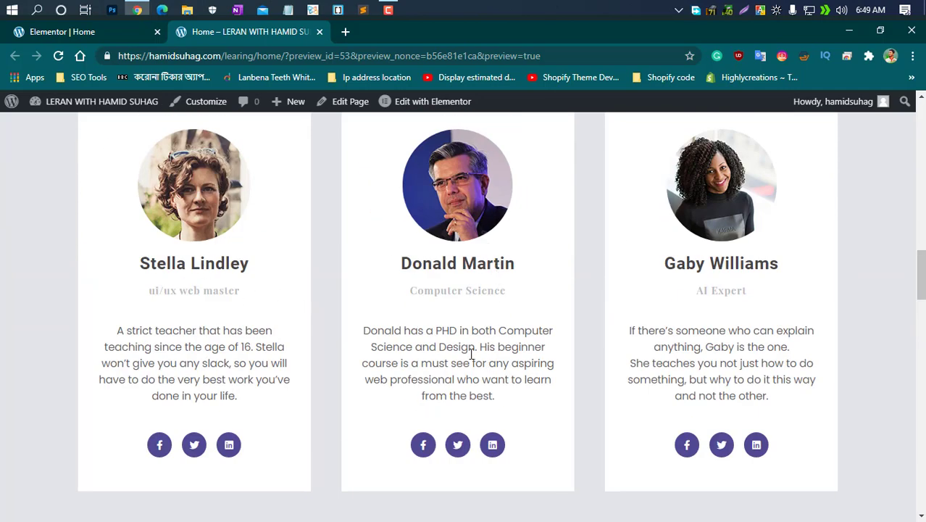
scroll(458, 343, "down", 8)
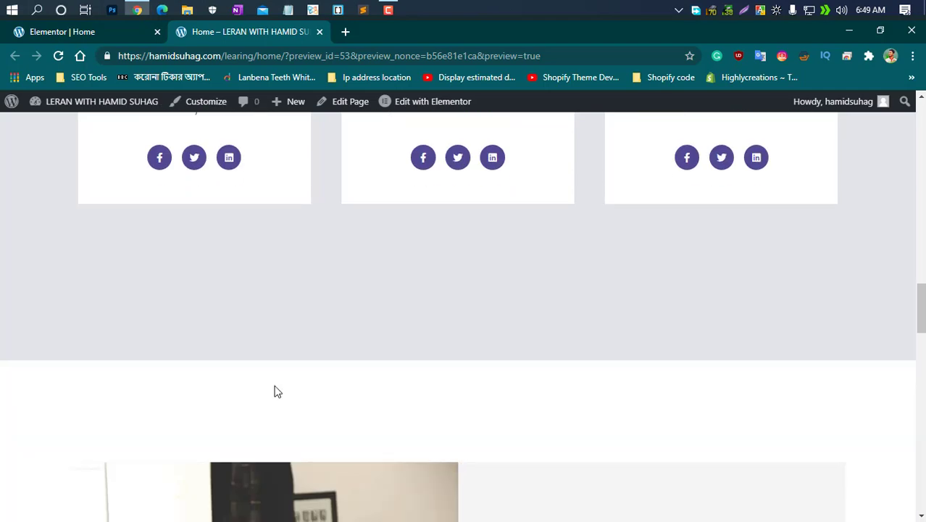
scroll(311, 324, "down", 4)
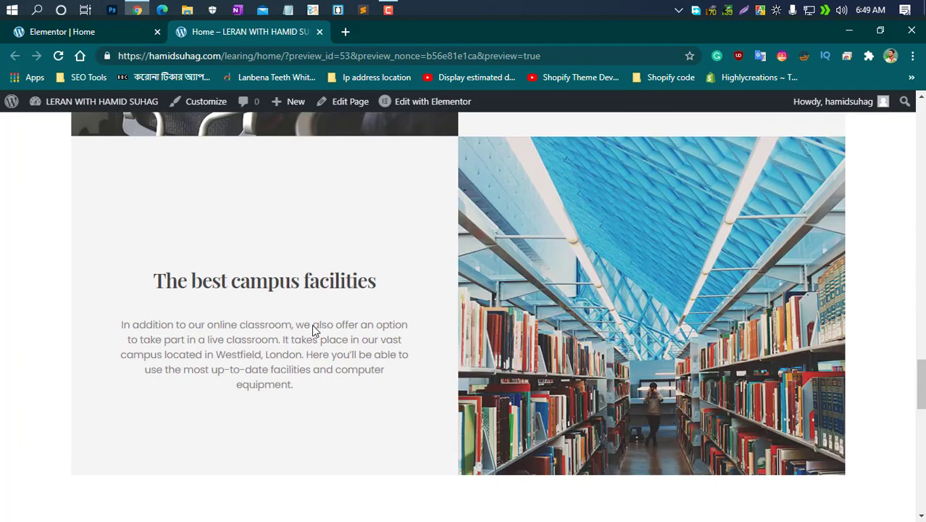
scroll(311, 324, "down", 6)
scroll(312, 340, "up", 5)
scroll(309, 341, "up", 20)
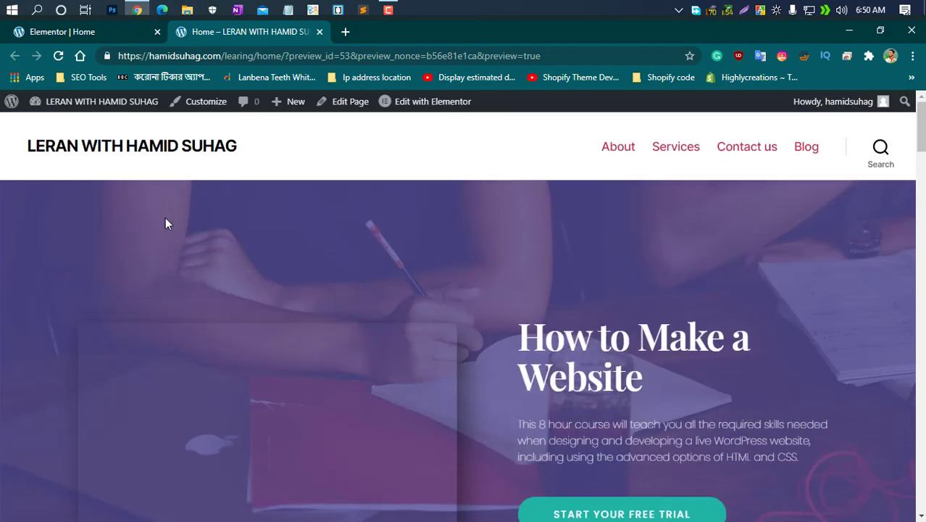
- Go from the Home page preview to the WordPress admin's list of all pages and open the Contact us page in Elementor
mouse_move(25, 109)
left_click(83, 31)
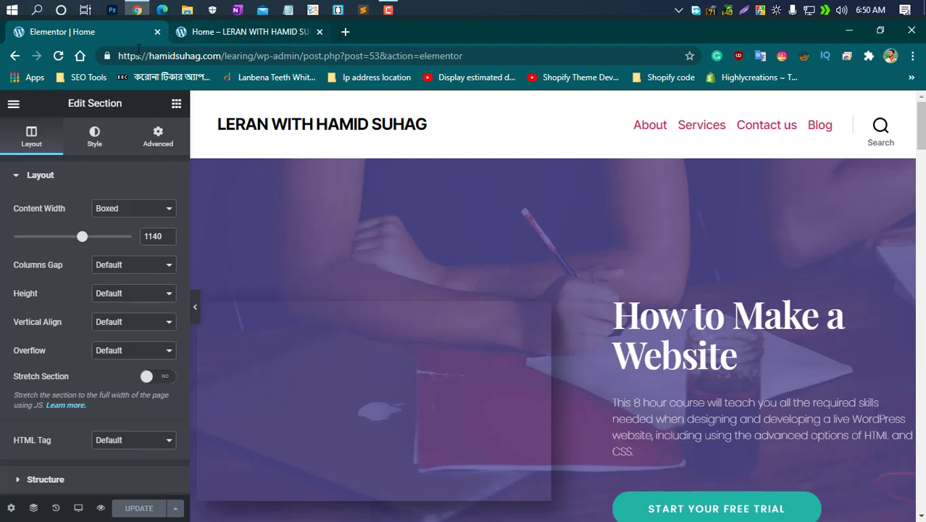
left_click(222, 36)
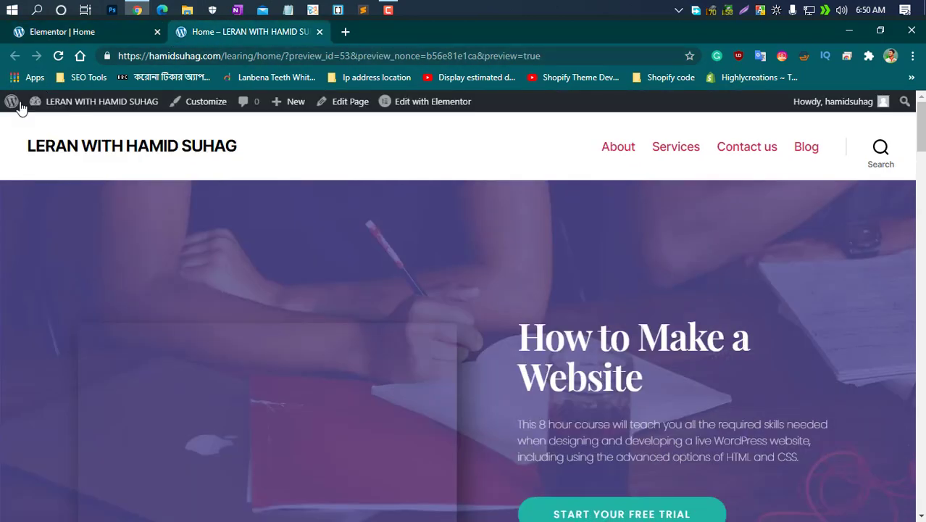
mouse_move(13, 103)
left_click(35, 128)
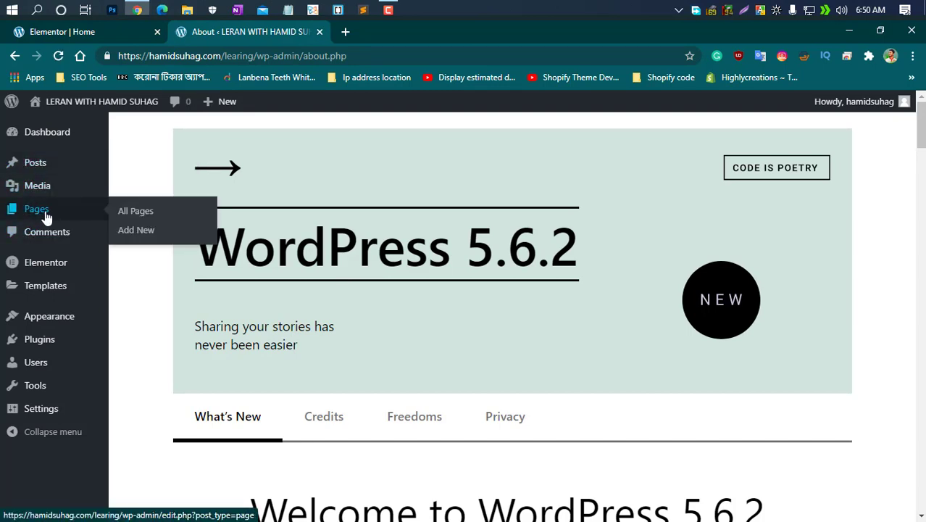
left_click(151, 211)
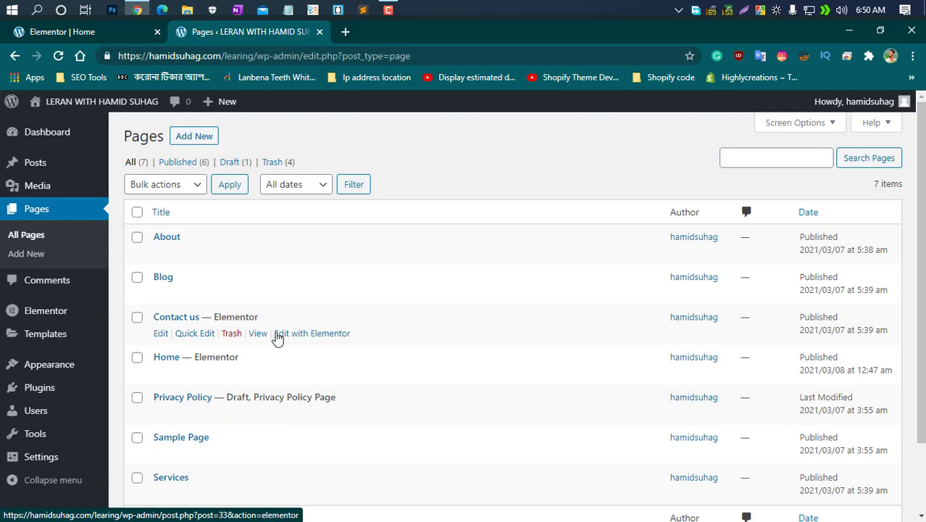
left_click(307, 335)
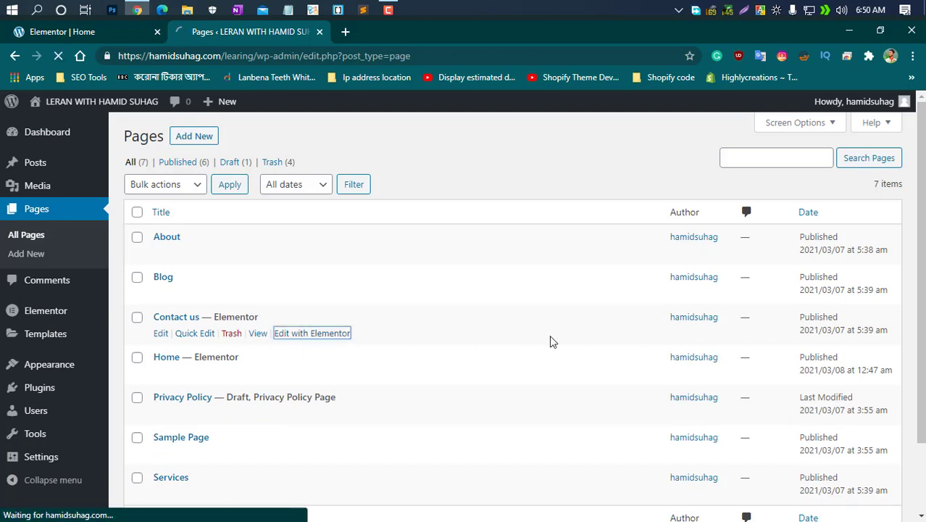